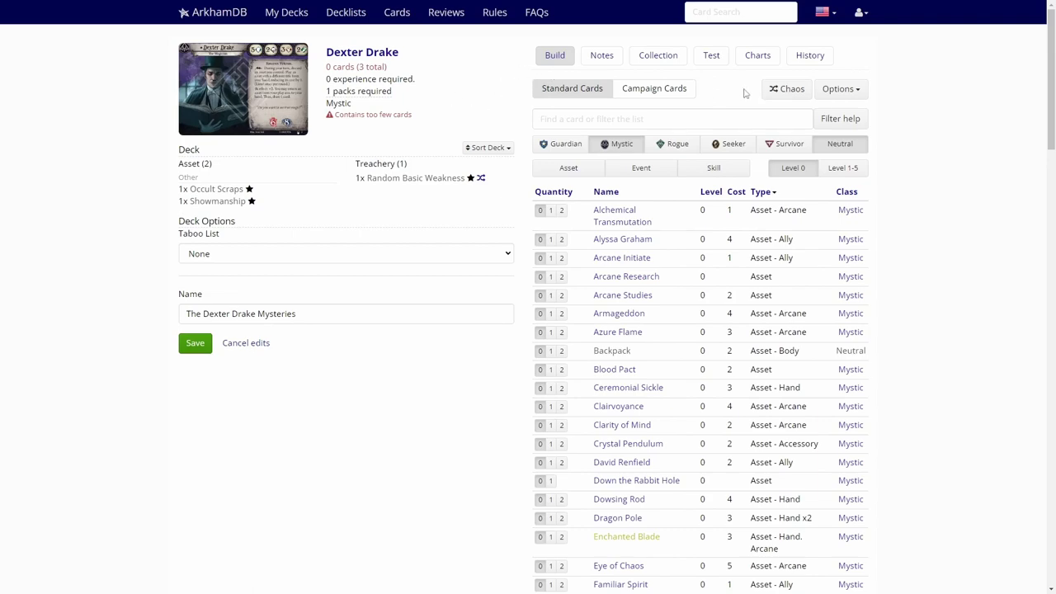
Replace the Dexter Drake deck with a randomly generated Ultimatum of Chaos deck.
{"action": "left_click", "coordinate": [786, 90]}
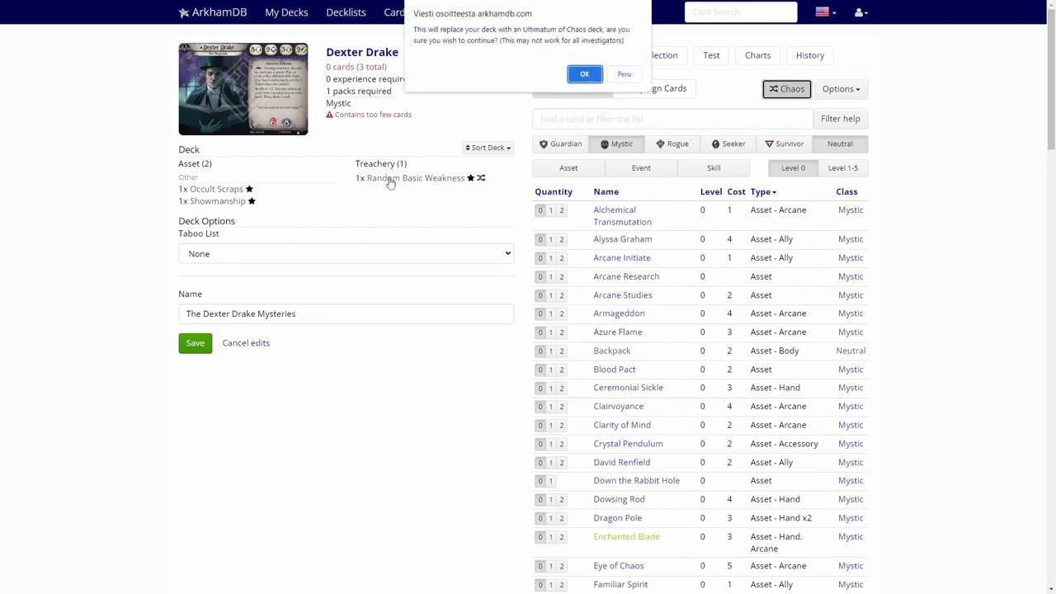
{"action": "left_click", "coordinate": [584, 74]}
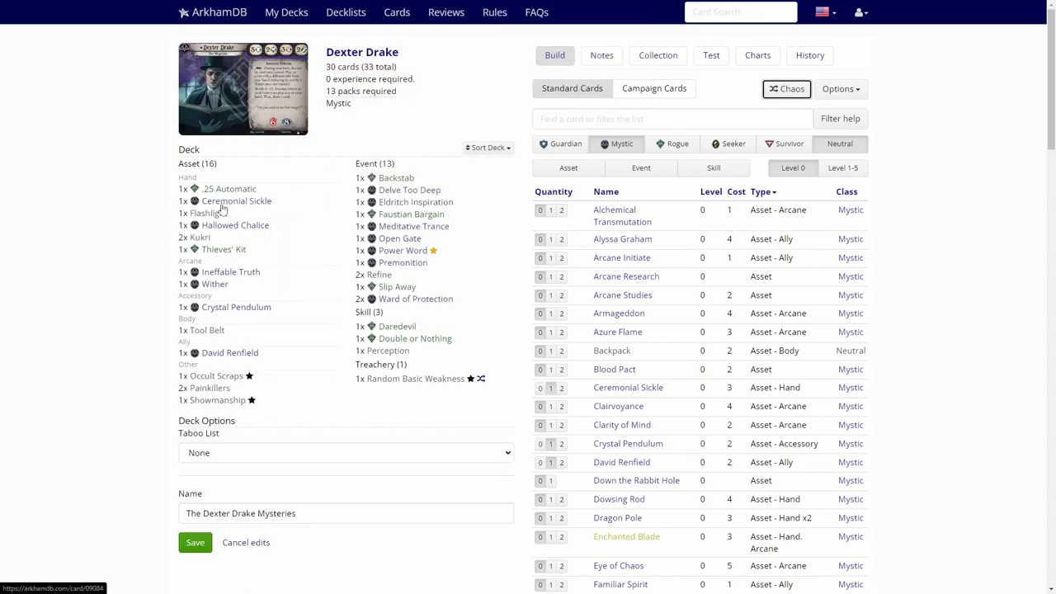
Read the card details of the hand assets .25 Automatic, Ceremonial Sickle and Flashlight in the deck.
{"action": "mouse_move", "coordinate": [231, 190]}
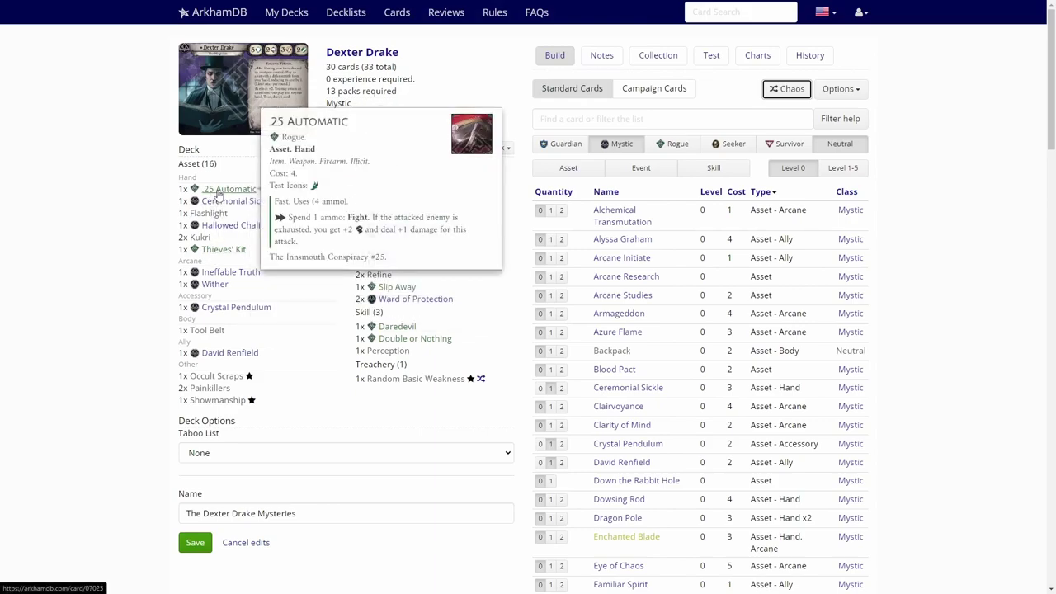
{"action": "left_click", "coordinate": [221, 190]}
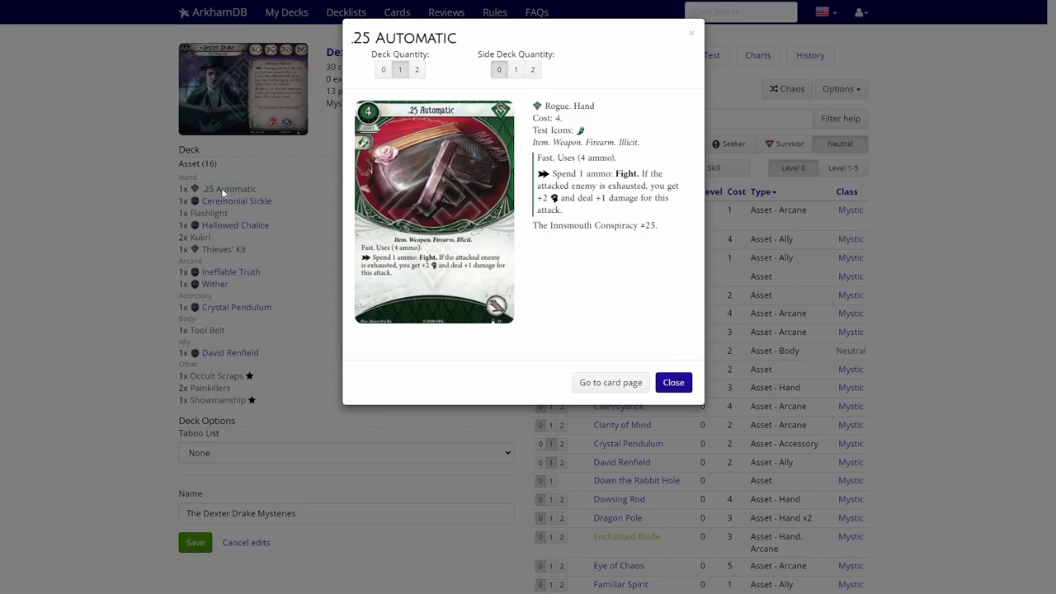
{"action": "left_click", "coordinate": [126, 164]}
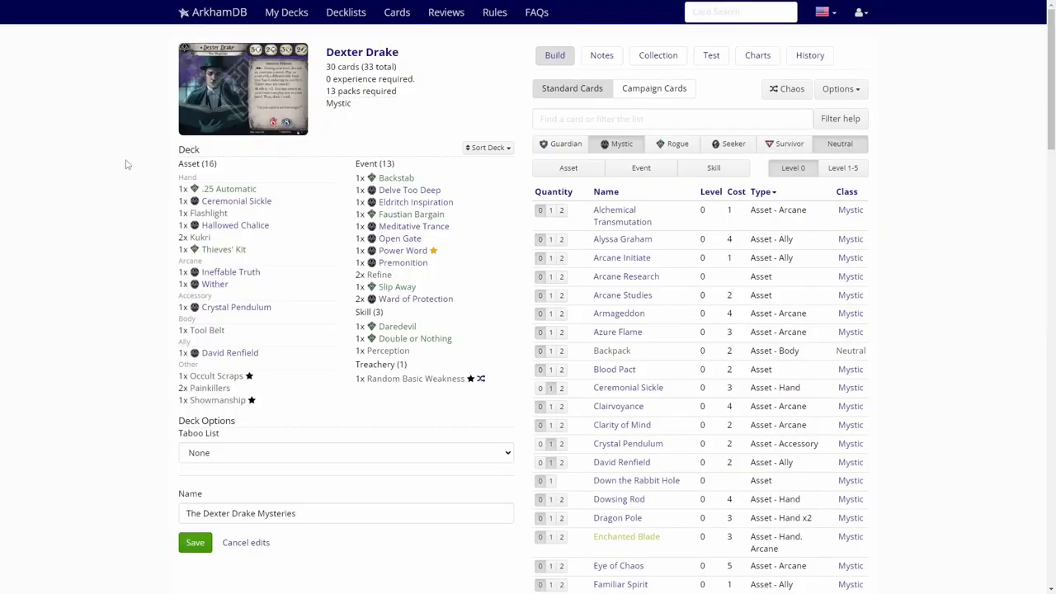
{"action": "left_click", "coordinate": [255, 205]}
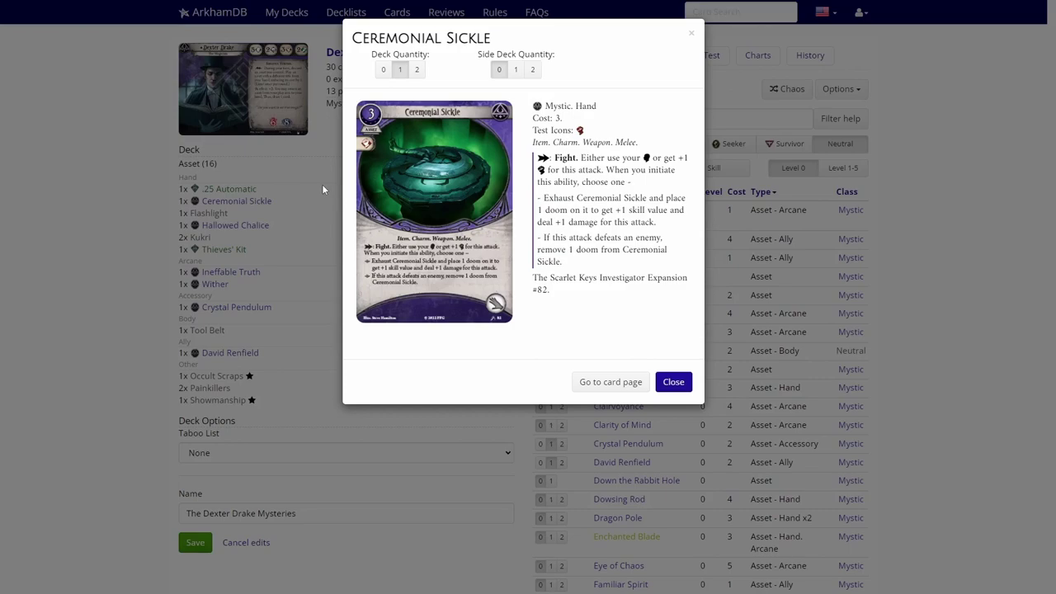
{"action": "left_click", "coordinate": [132, 221]}
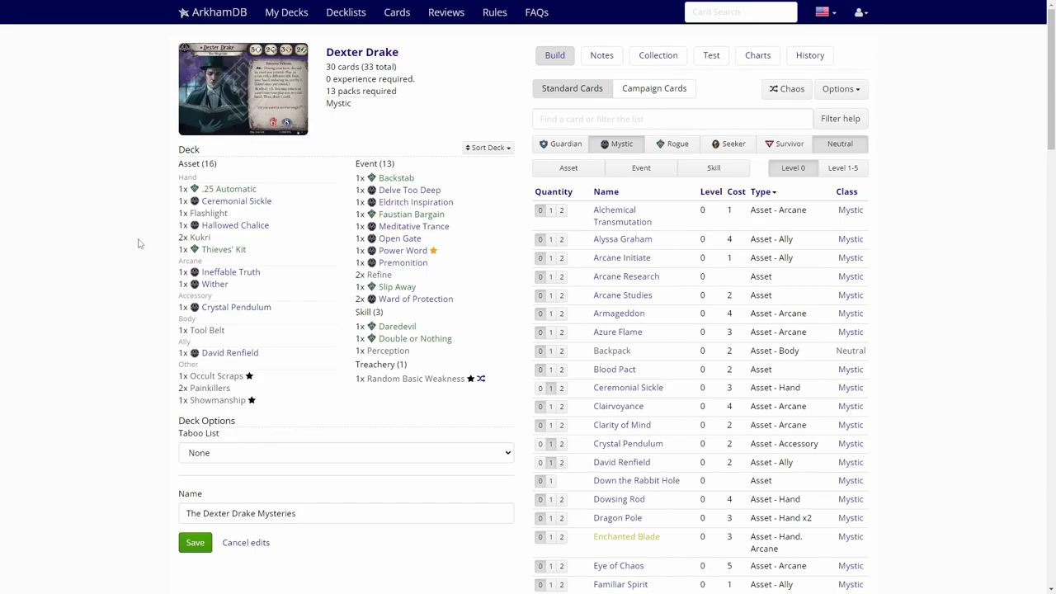
{"action": "left_click", "coordinate": [198, 217]}
{"action": "left_click", "coordinate": [126, 228]}
Read the card details of the hand assets Hallowed Chalice, Kukri and Thieves' Kit.
{"action": "left_click", "coordinate": [234, 228]}
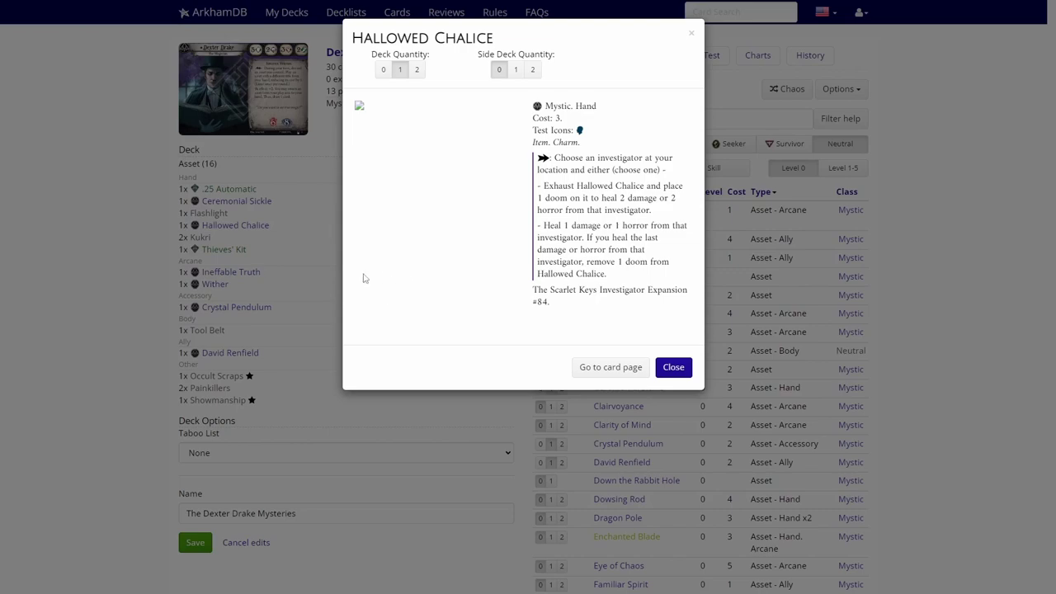
{"action": "left_click", "coordinate": [141, 257]}
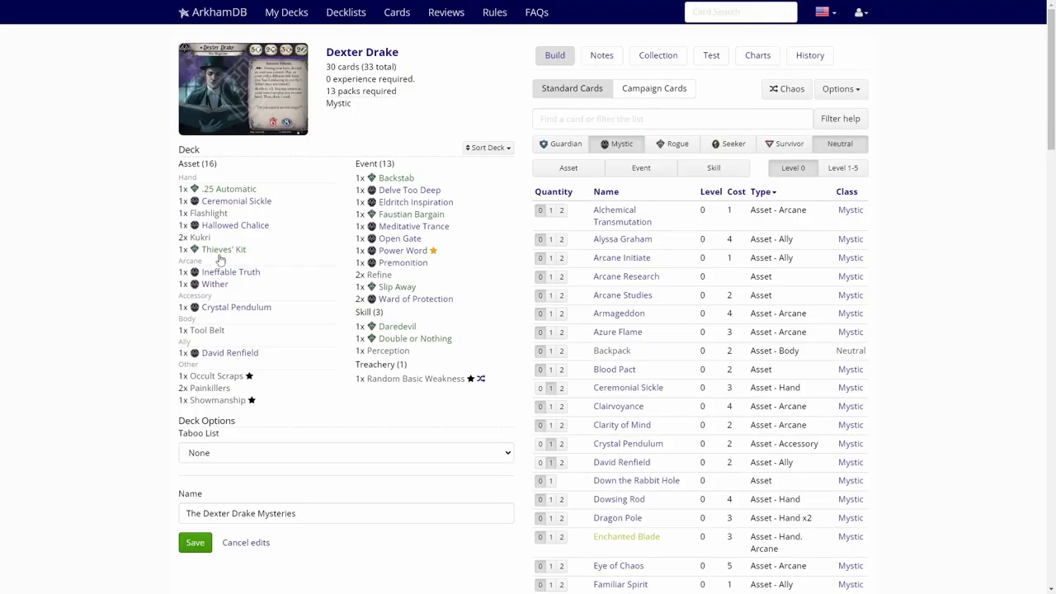
{"action": "left_click", "coordinate": [200, 238]}
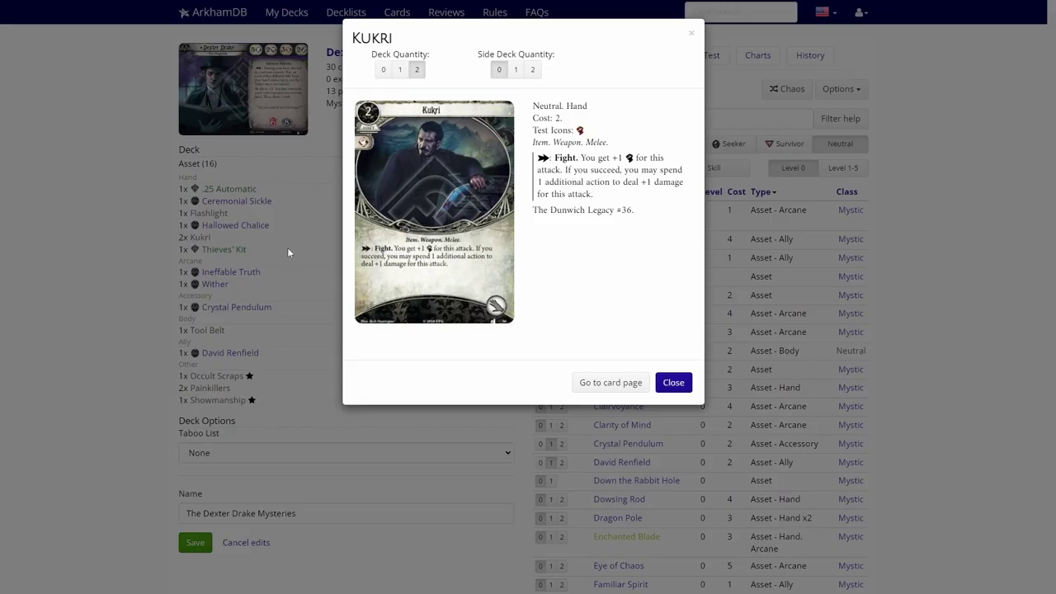
{"action": "left_click", "coordinate": [144, 211]}
{"action": "left_click", "coordinate": [236, 251]}
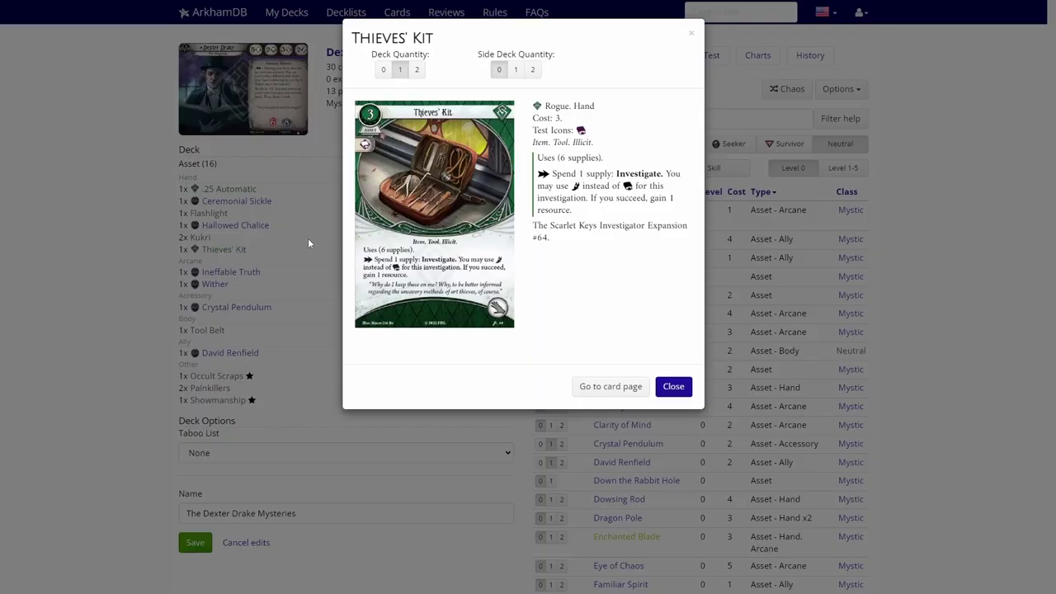
{"action": "left_click", "coordinate": [113, 213]}
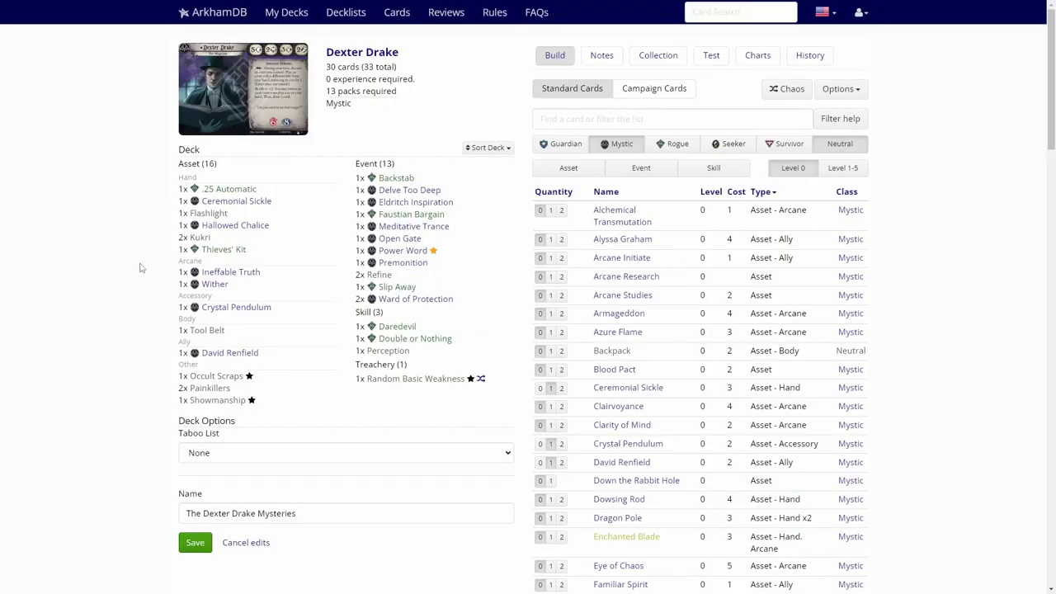
Check the arcane assets Ineffable Truth and Wither and the accessory Crystal Pendulum.
{"action": "left_click", "coordinate": [231, 273]}
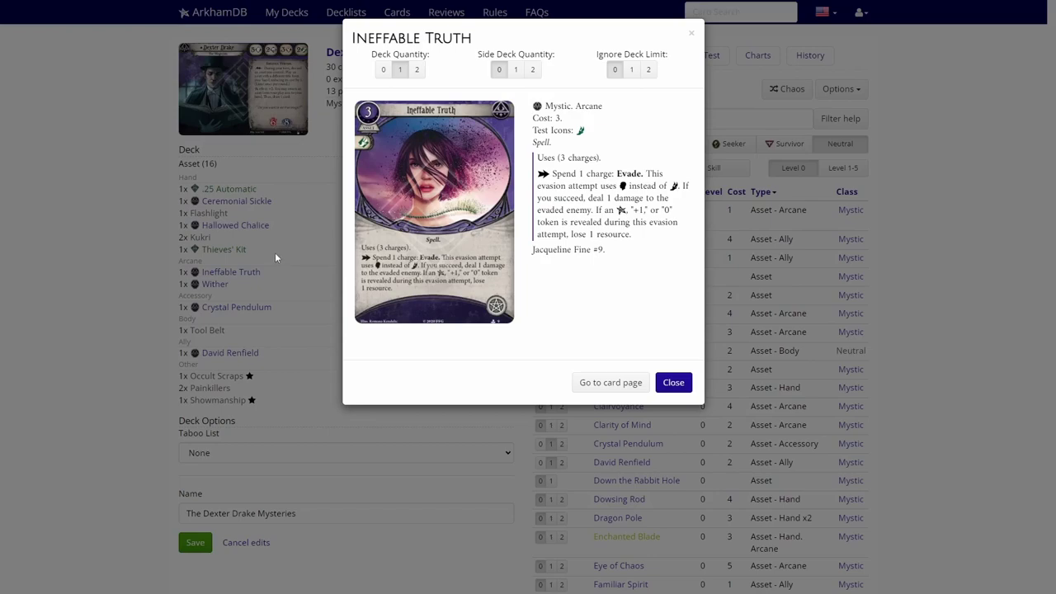
{"action": "left_click", "coordinate": [133, 259]}
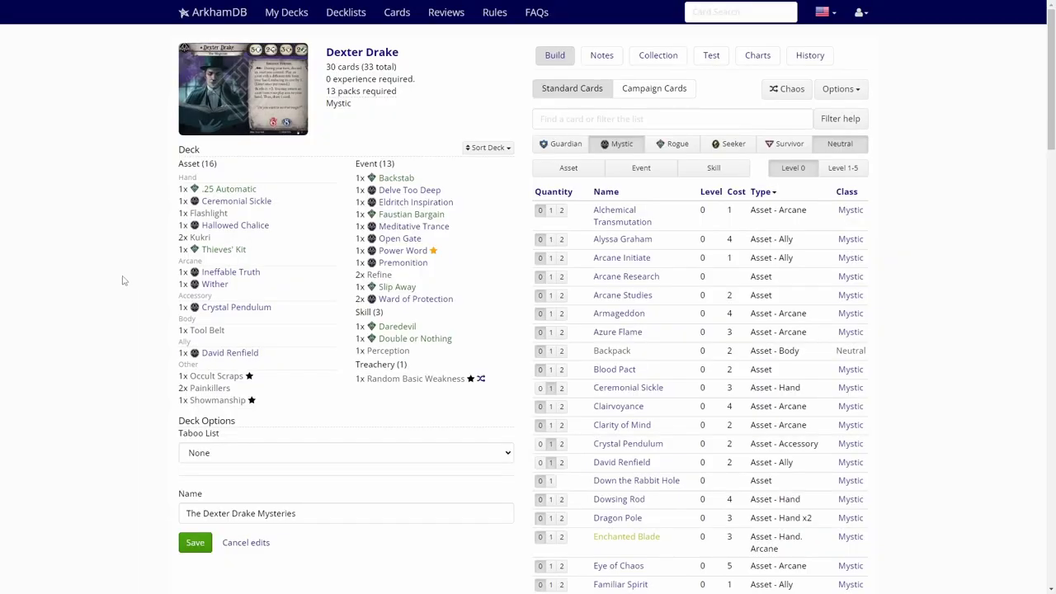
{"action": "left_click", "coordinate": [208, 285]}
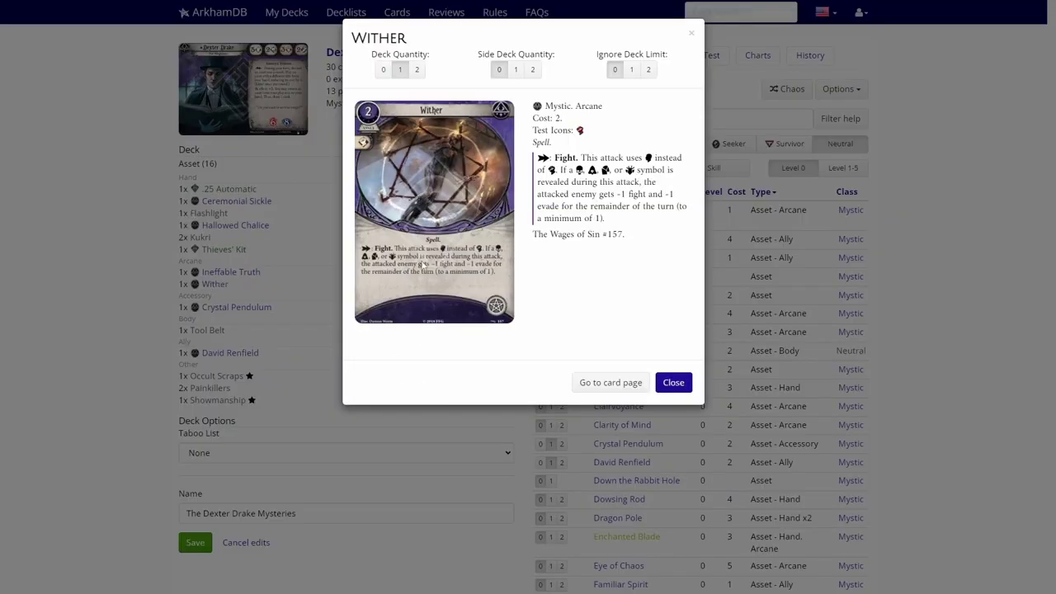
{"action": "left_click", "coordinate": [115, 247]}
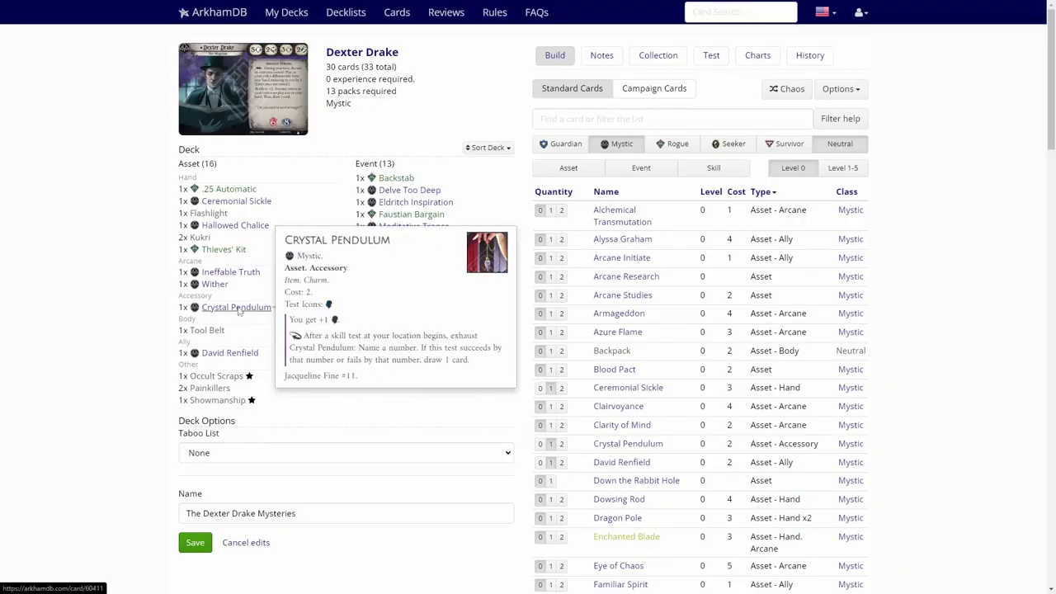
{"action": "left_click", "coordinate": [239, 308]}
{"action": "left_click", "coordinate": [135, 234]}
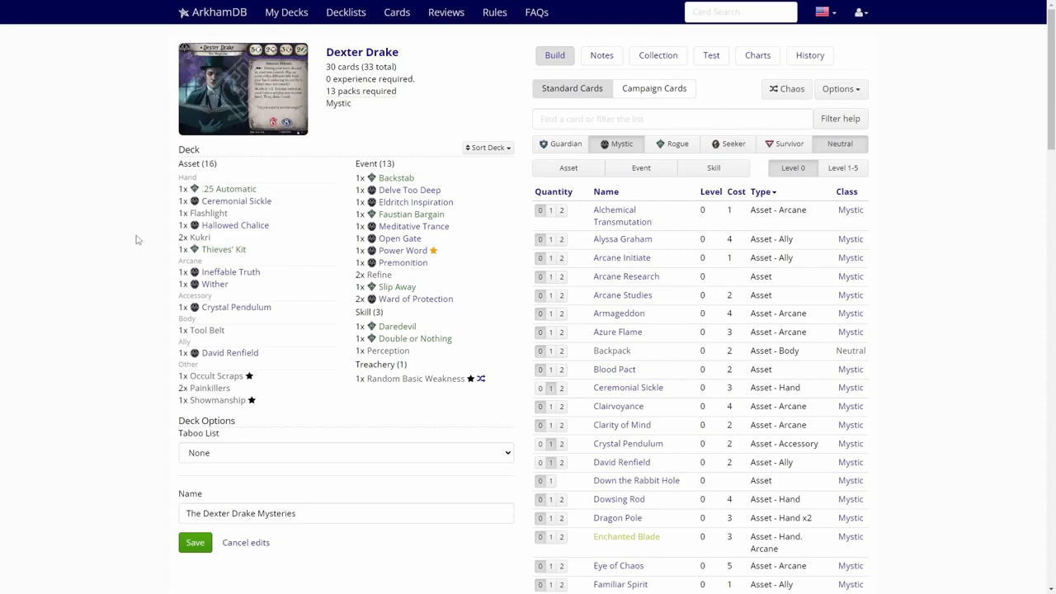
Review the remaining assets Tool Belt, David Renfield and Painkillers in their card details.
{"action": "left_click", "coordinate": [209, 330]}
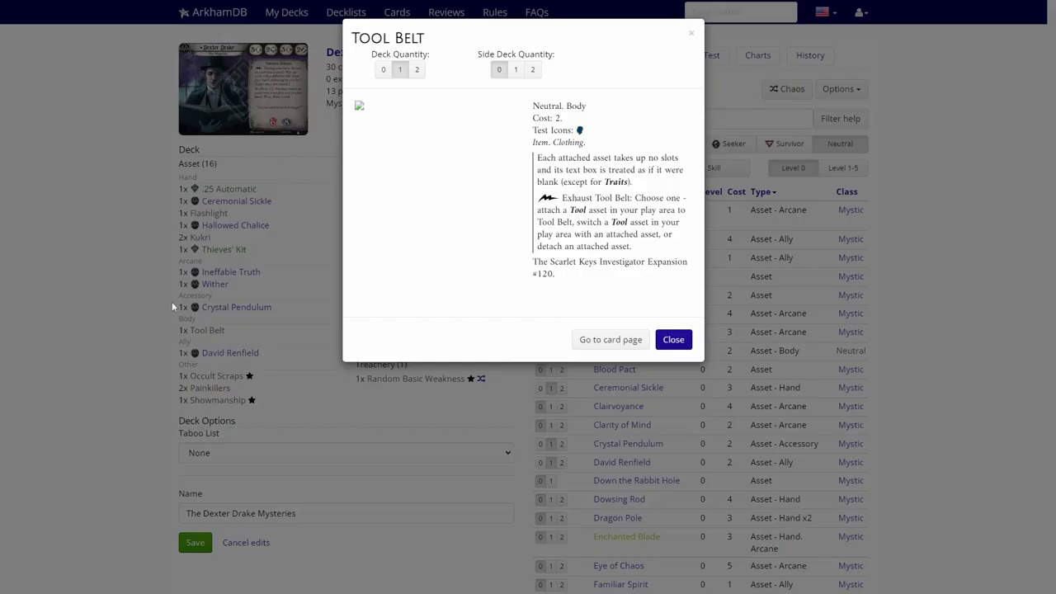
{"action": "left_click", "coordinate": [117, 246]}
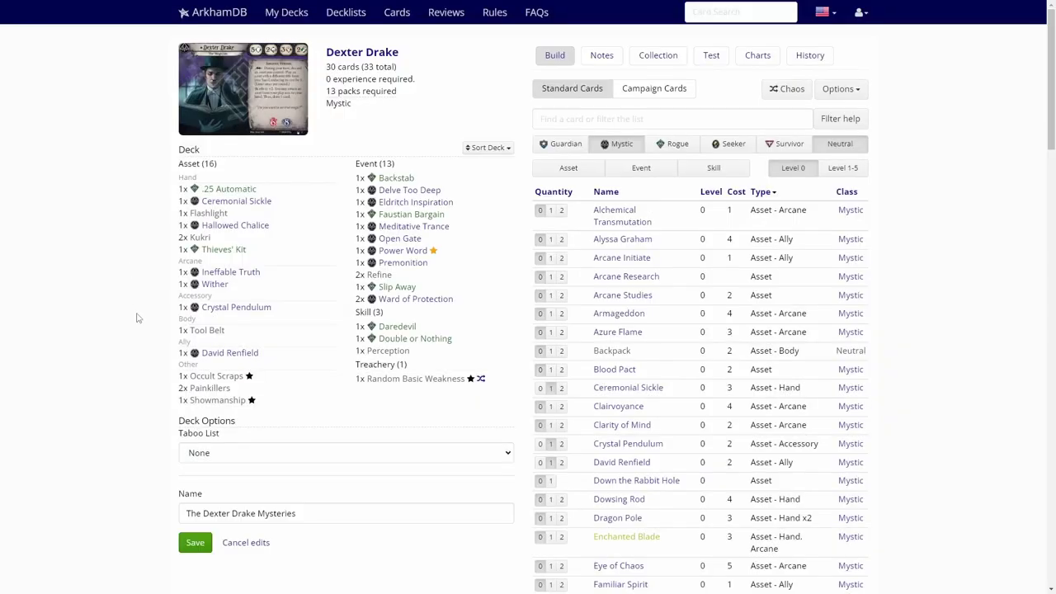
{"action": "left_click", "coordinate": [211, 356]}
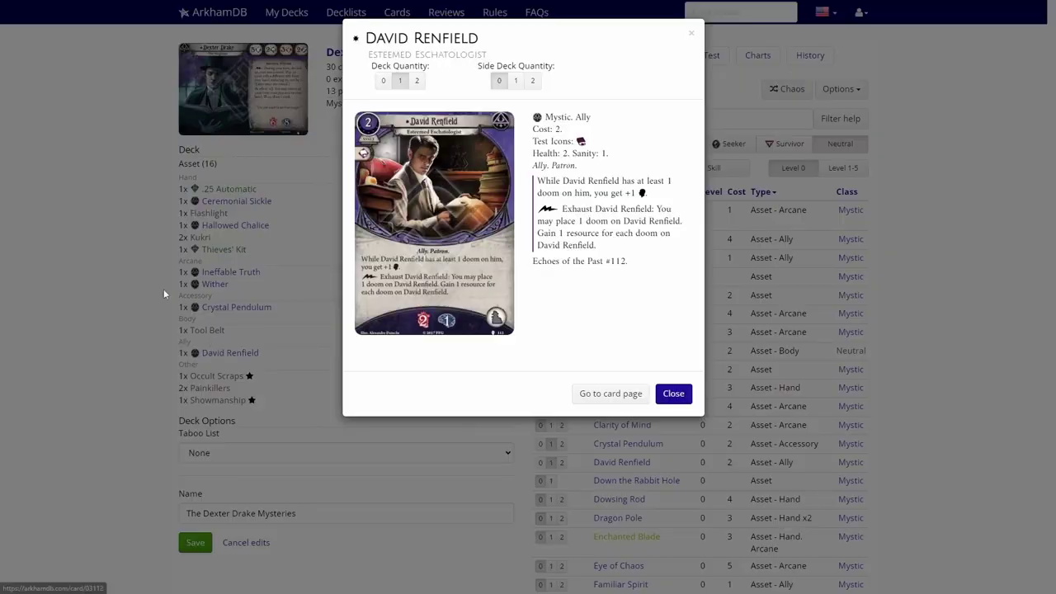
{"action": "left_click", "coordinate": [82, 249]}
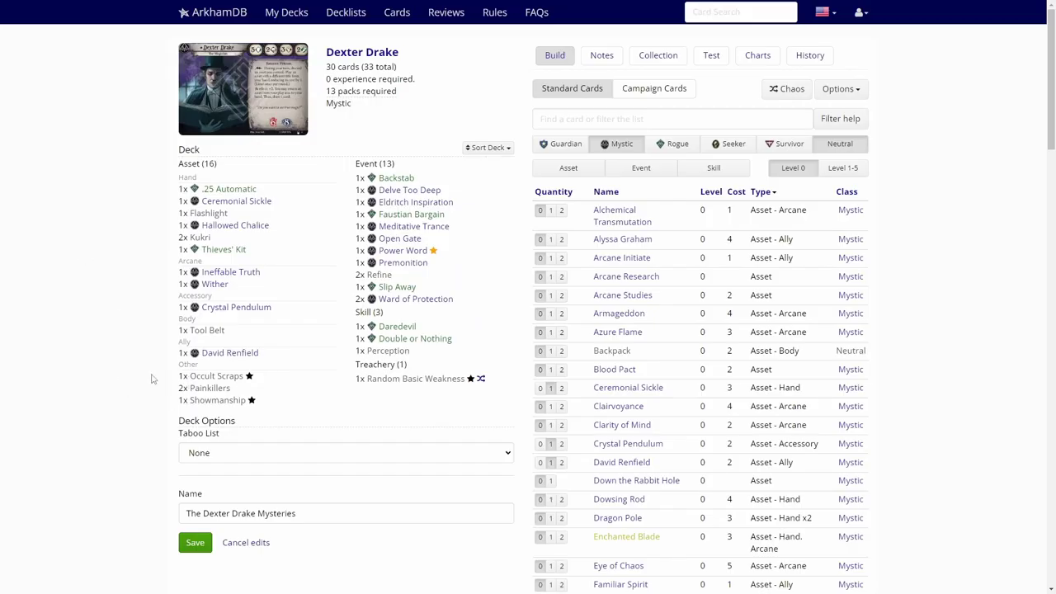
{"action": "left_click", "coordinate": [206, 388]}
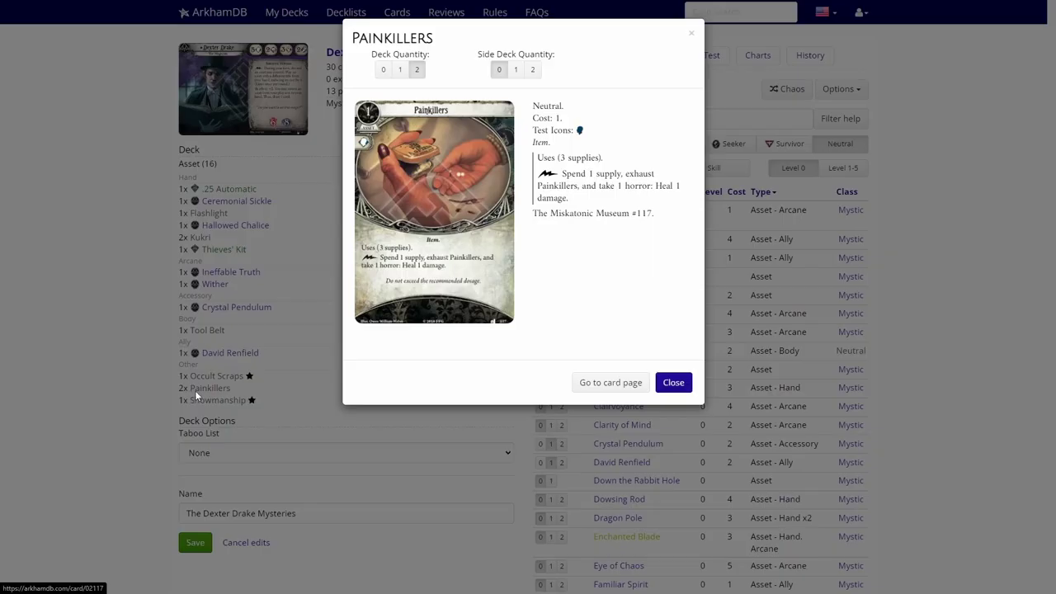
{"action": "left_click", "coordinate": [81, 317]}
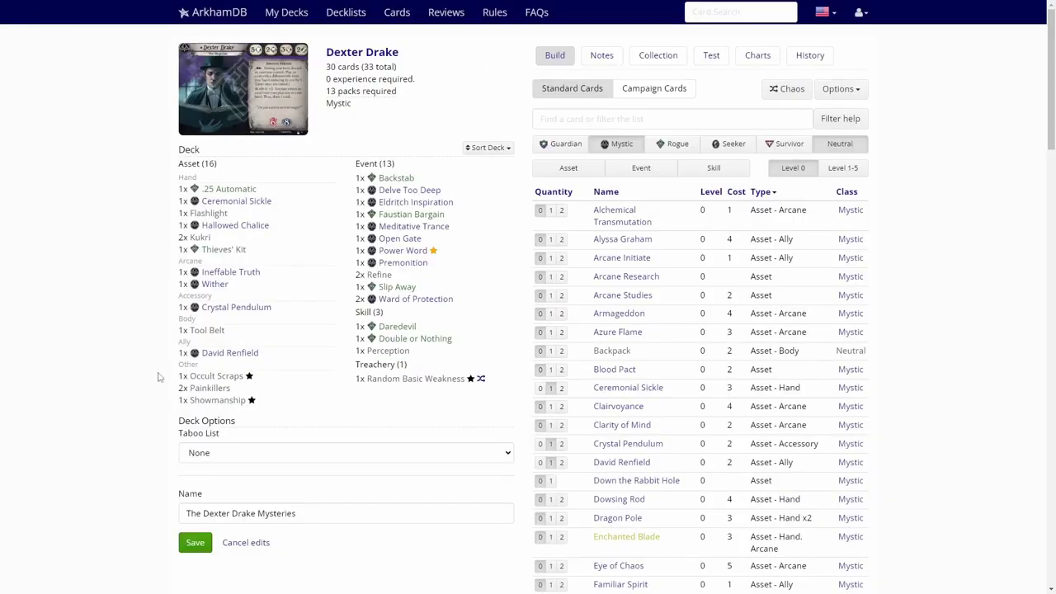
Read the card details of the events Backstab, Delve Too Deep and Eldritch Inspiration.
{"action": "left_click", "coordinate": [395, 179]}
{"action": "left_click", "coordinate": [131, 187]}
{"action": "left_click", "coordinate": [408, 191]}
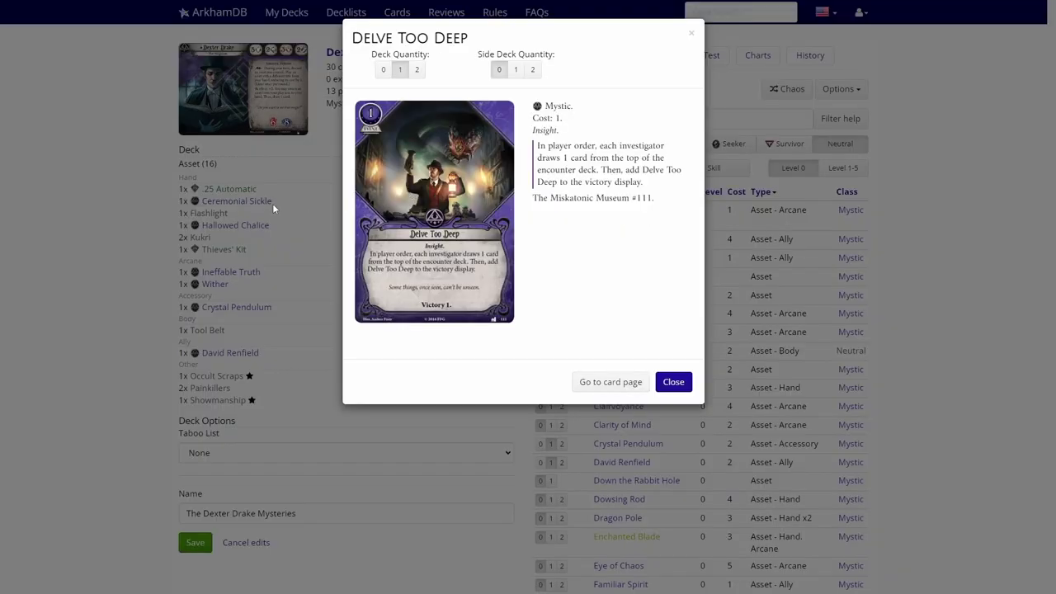
{"action": "left_click", "coordinate": [140, 205]}
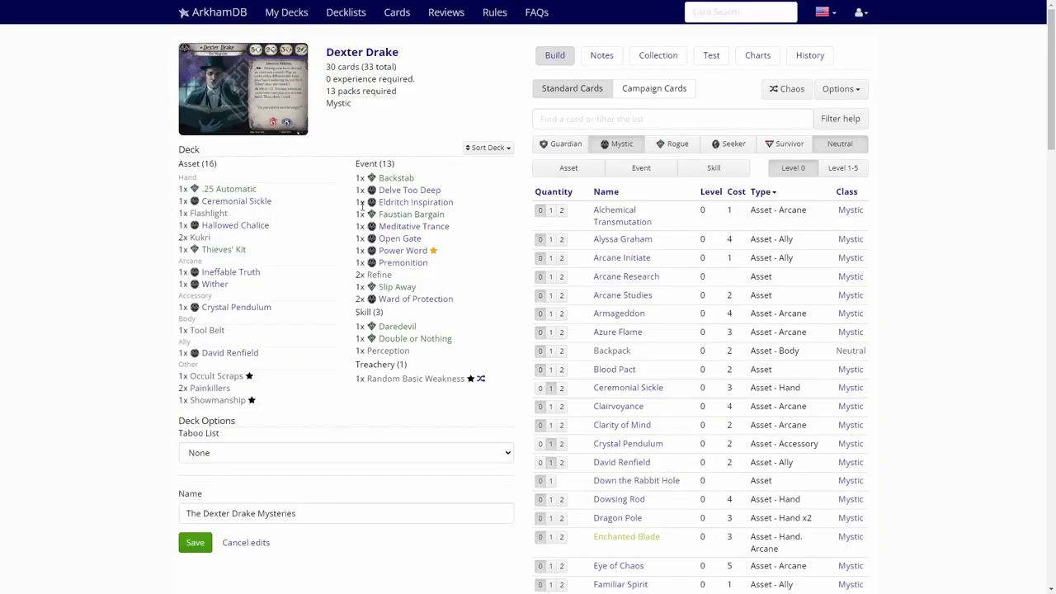
{"action": "mouse_move", "coordinate": [384, 205]}
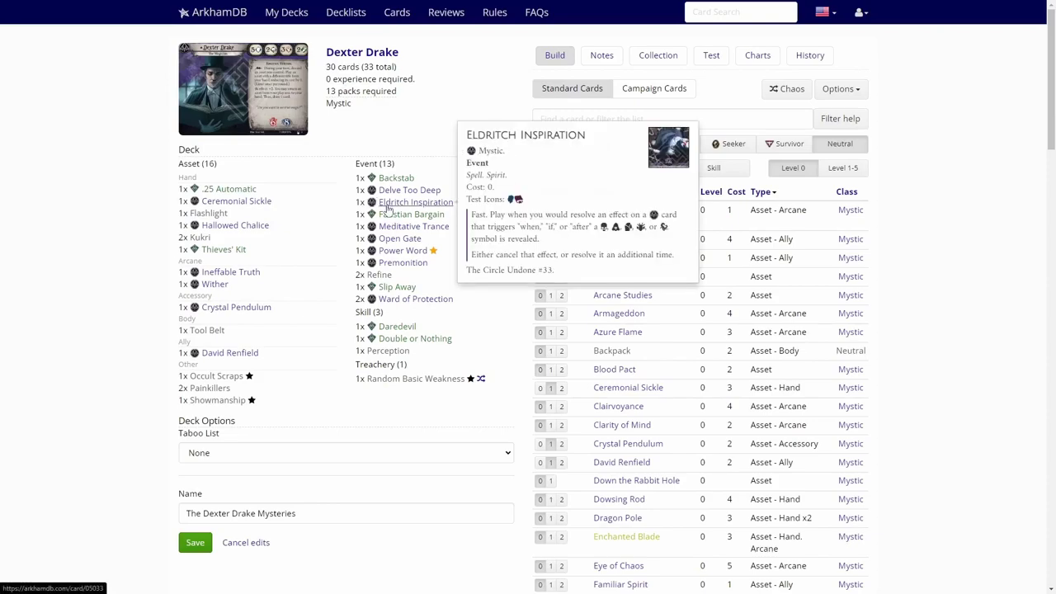
{"action": "left_click", "coordinate": [388, 208]}
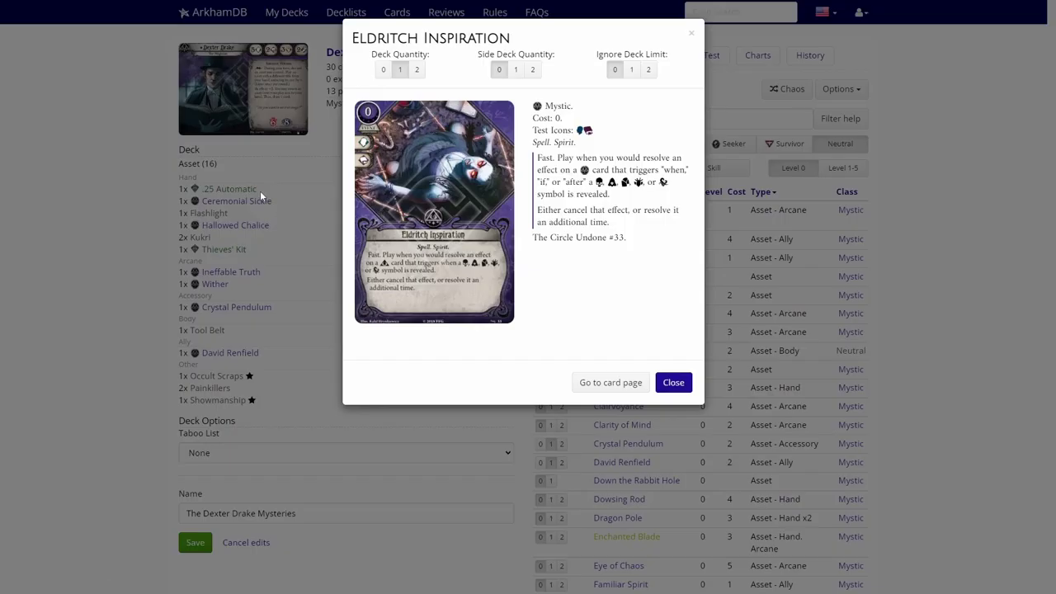
{"action": "left_click", "coordinate": [166, 193]}
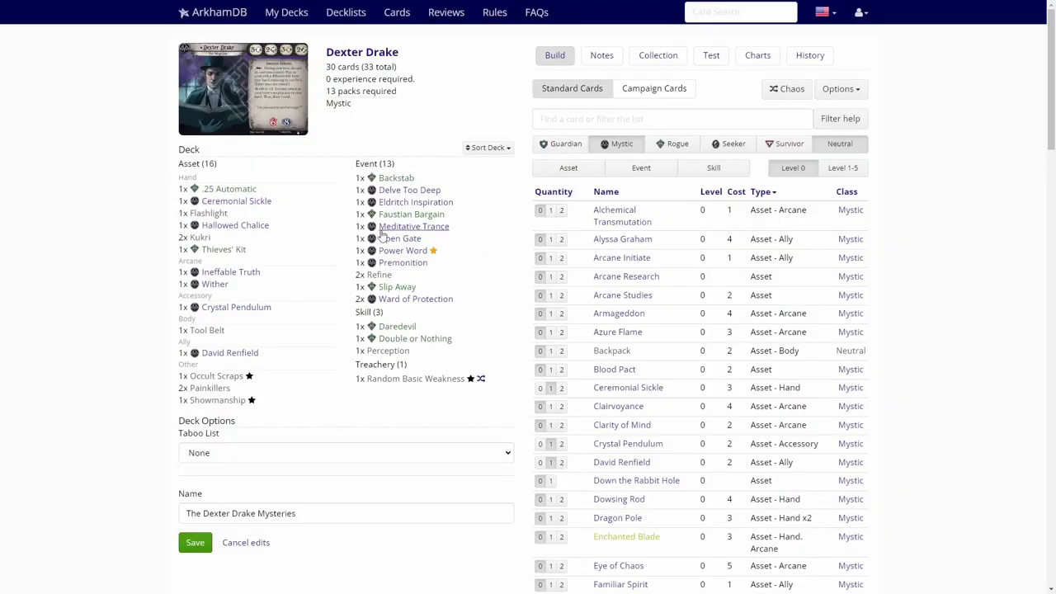
Read the card details of the events Faustian Bargain, Meditative Trance and Open Gate.
{"action": "left_click", "coordinate": [408, 215]}
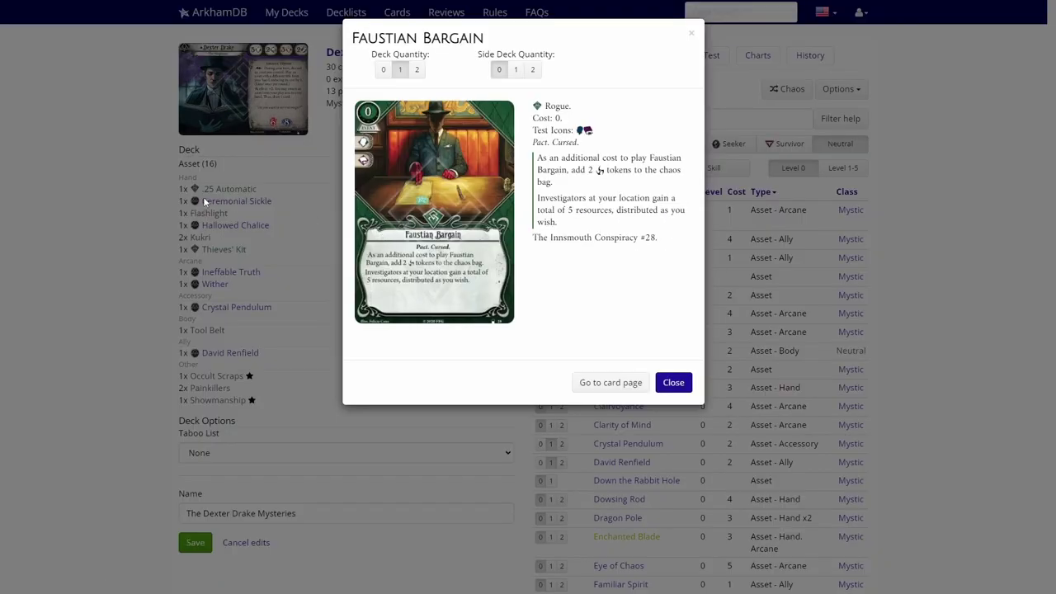
{"action": "left_click", "coordinate": [162, 185]}
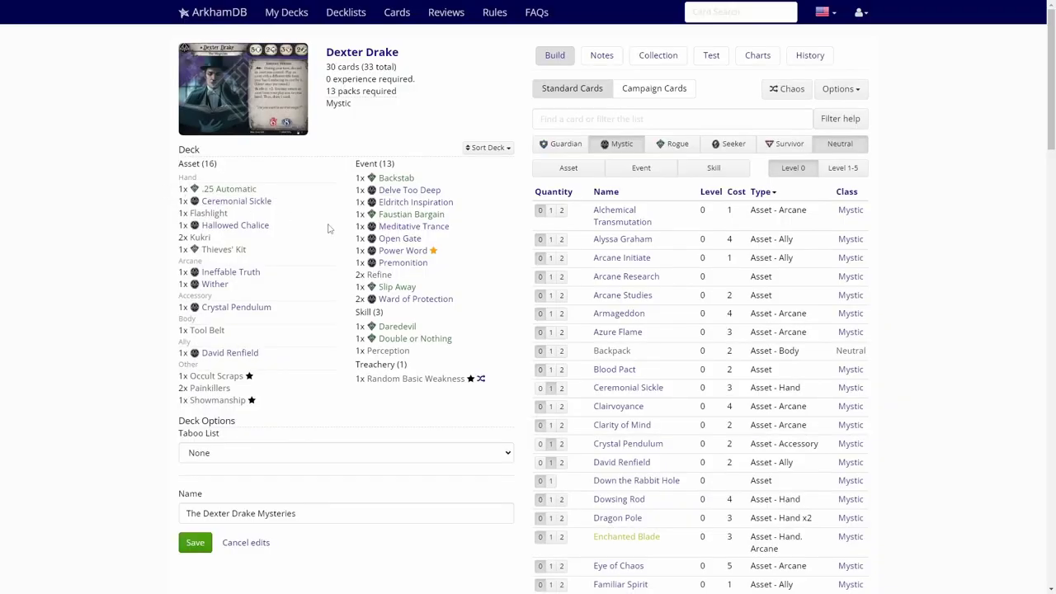
{"action": "left_click", "coordinate": [396, 227]}
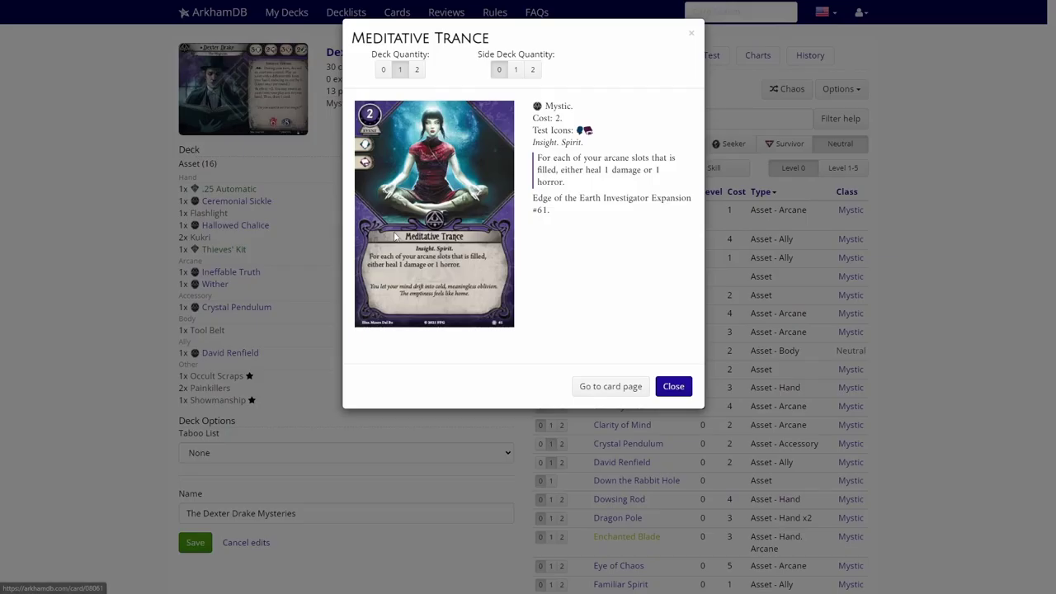
{"action": "left_click", "coordinate": [314, 217]}
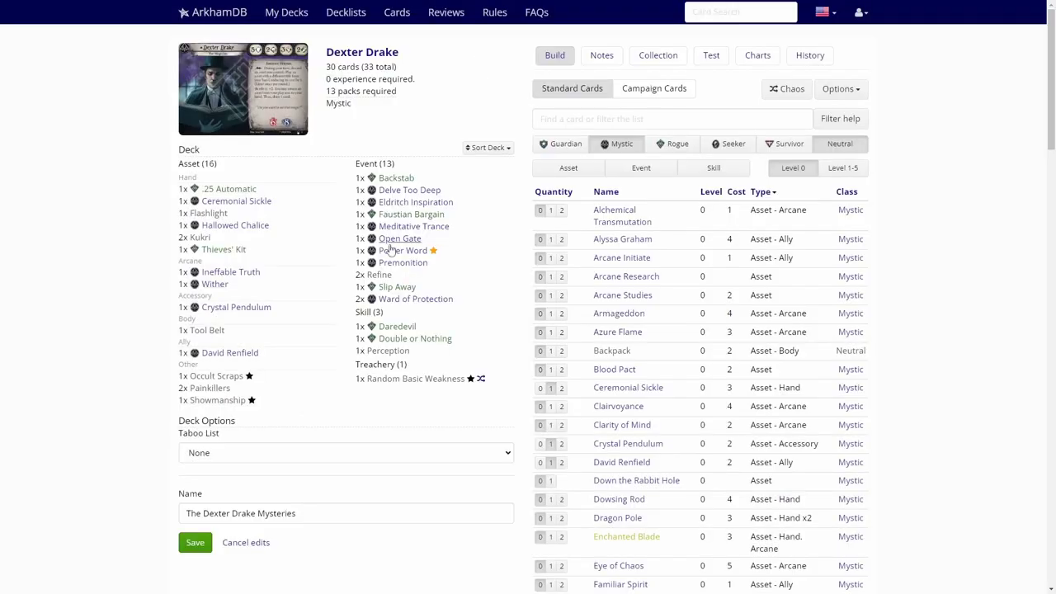
{"action": "left_click", "coordinate": [389, 248]}
{"action": "left_click", "coordinate": [317, 231]}
Read the card details of the events Power Word, Premonition and Refine.
{"action": "left_click", "coordinate": [403, 250]}
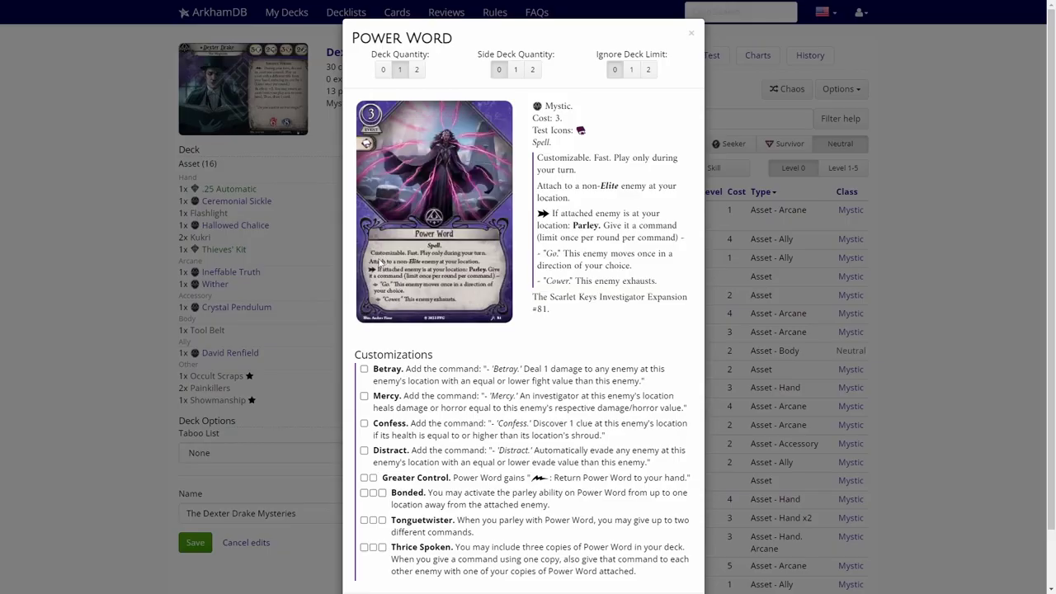
{"action": "left_click", "coordinate": [313, 245]}
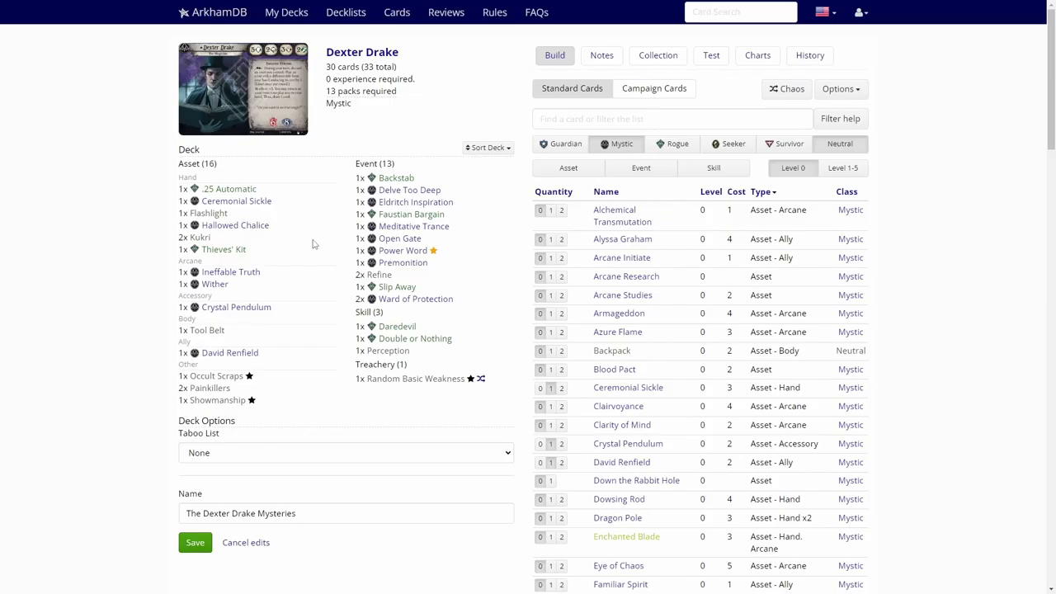
{"action": "mouse_move", "coordinate": [388, 256]}
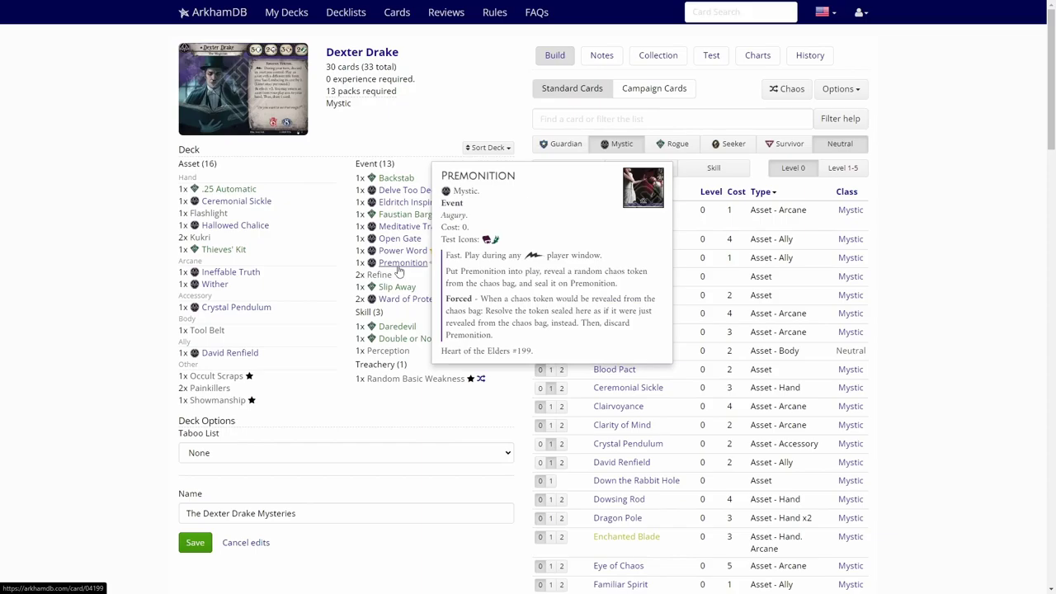
{"action": "left_click", "coordinate": [399, 271]}
{"action": "left_click", "coordinate": [302, 249]}
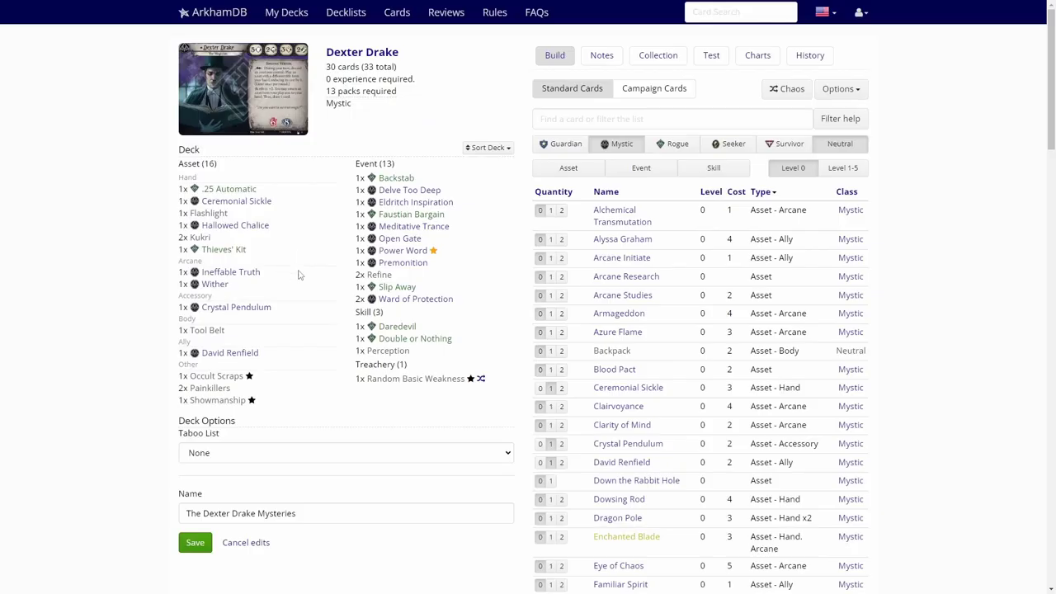
{"action": "left_click", "coordinate": [383, 272]}
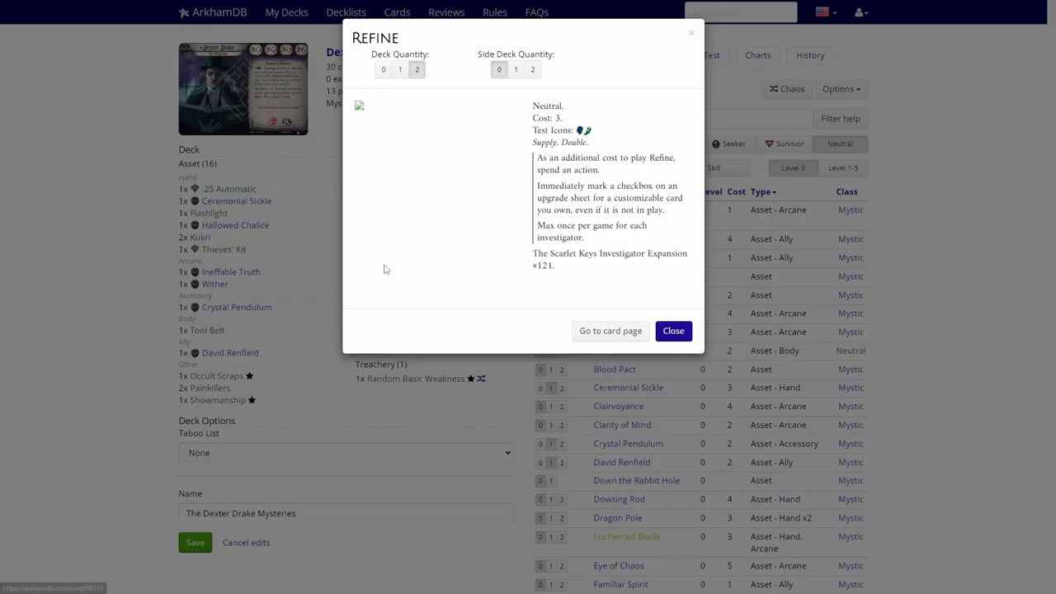
{"action": "left_click", "coordinate": [309, 246]}
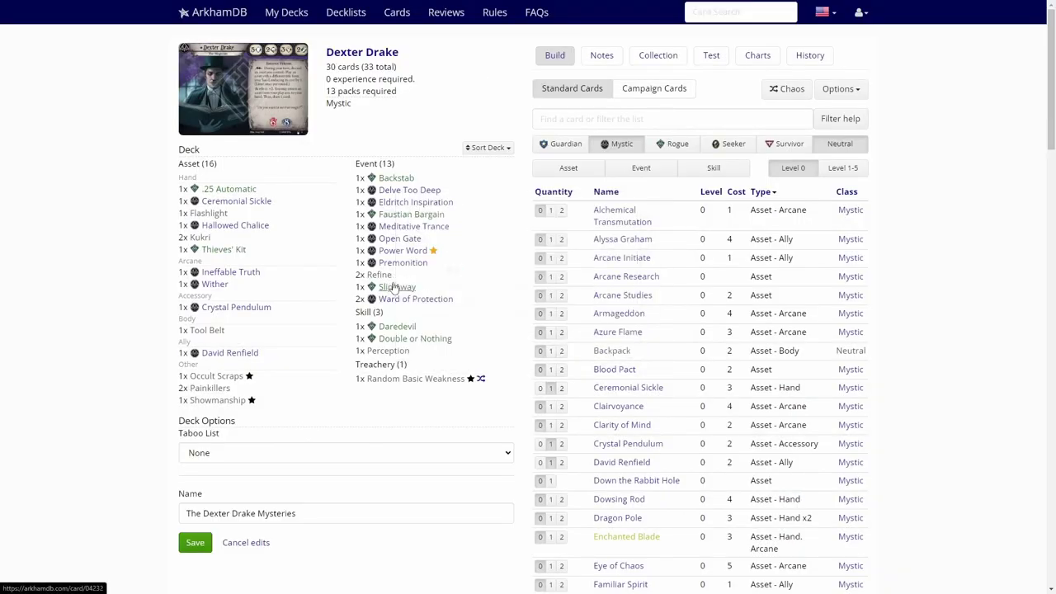
Read the card details of the remaining events Slip Away and Ward of Protection.
{"action": "left_click", "coordinate": [397, 289]}
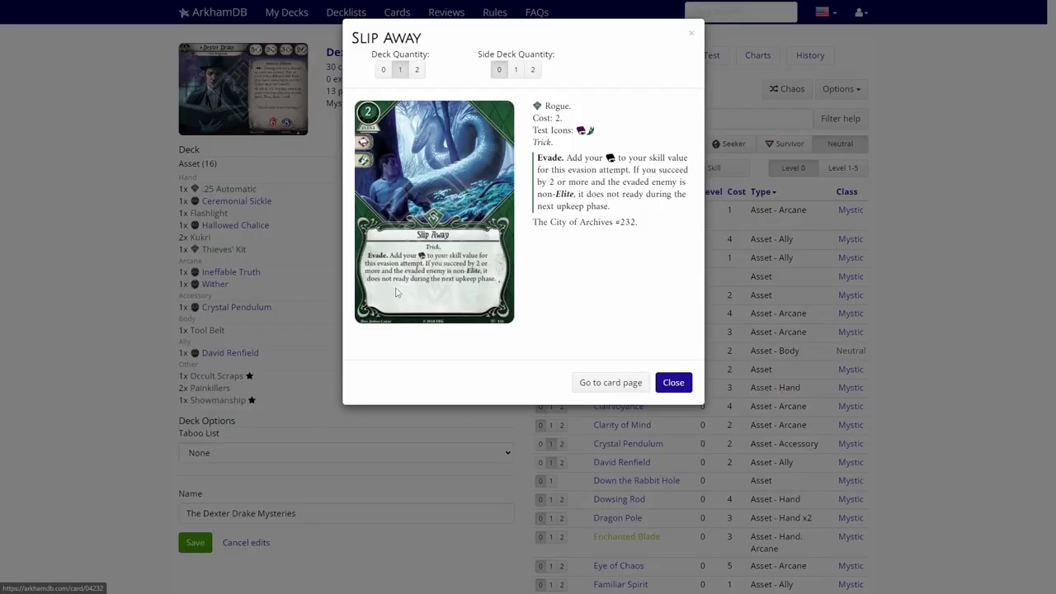
{"action": "left_click", "coordinate": [321, 256]}
{"action": "left_click", "coordinate": [402, 302]}
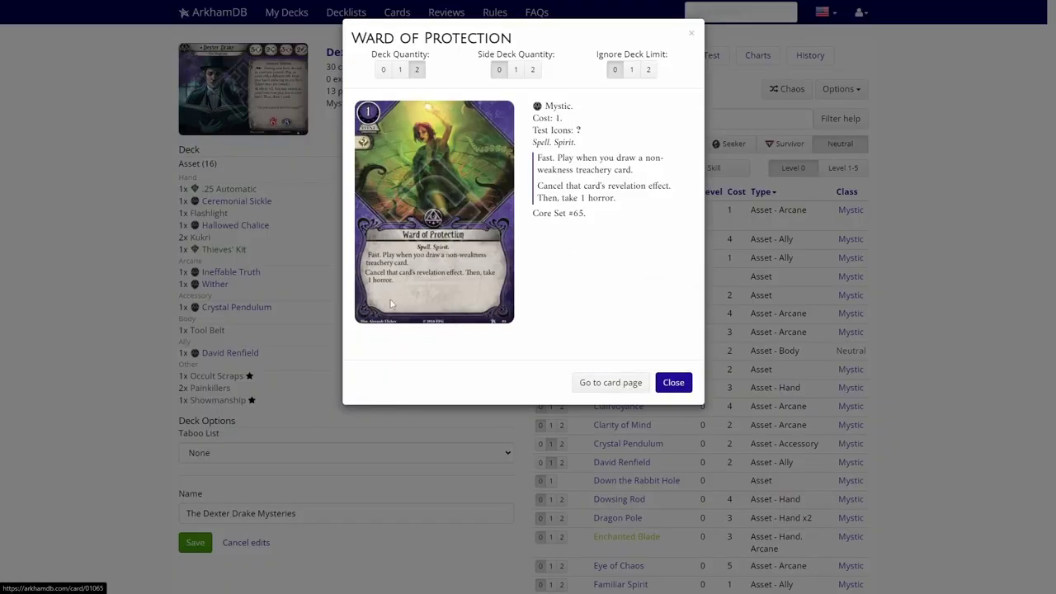
{"action": "left_click", "coordinate": [306, 237]}
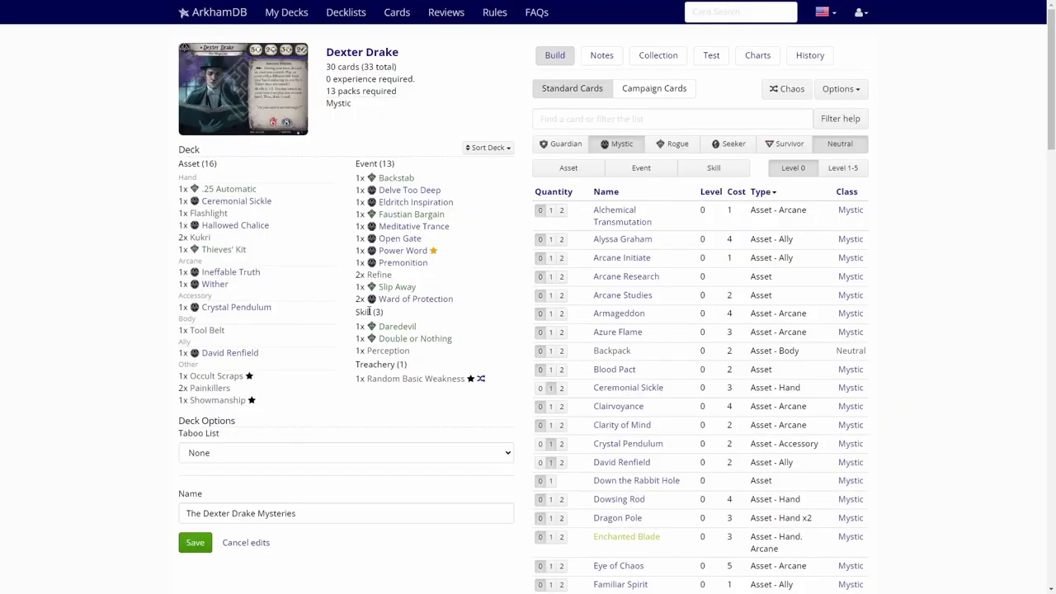
Review the skill cards Daredevil, Double or Nothing and Perception in their card details.
{"action": "left_click", "coordinate": [393, 334]}
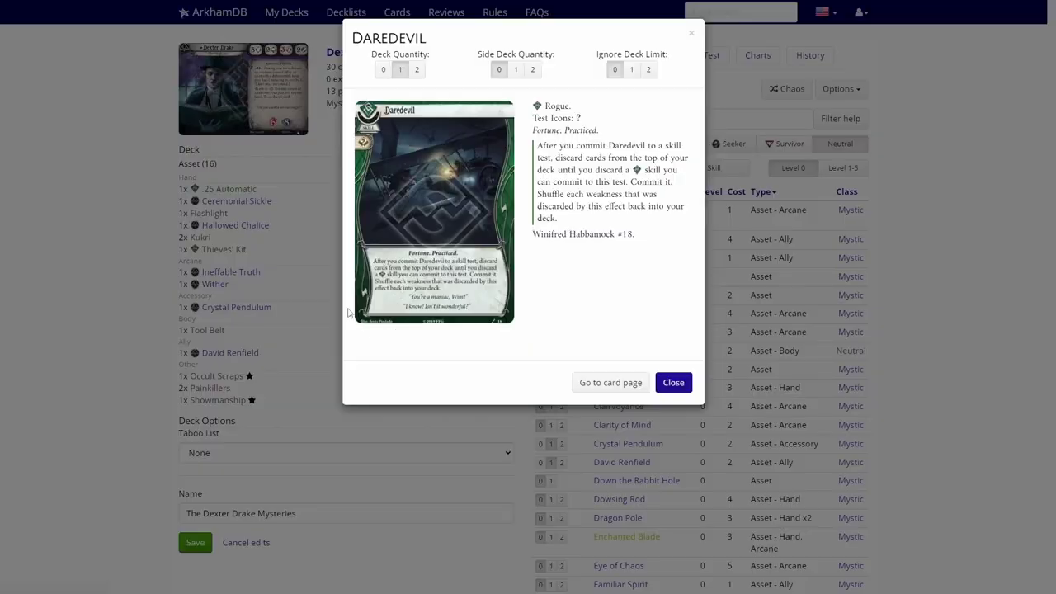
{"action": "left_click", "coordinate": [309, 282]}
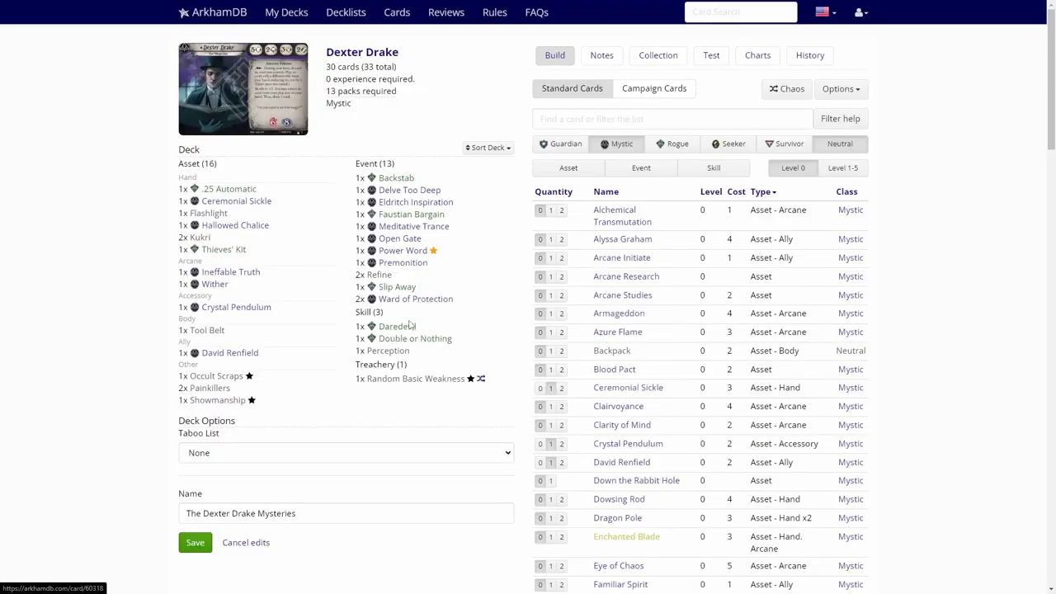
{"action": "mouse_move", "coordinate": [408, 340]}
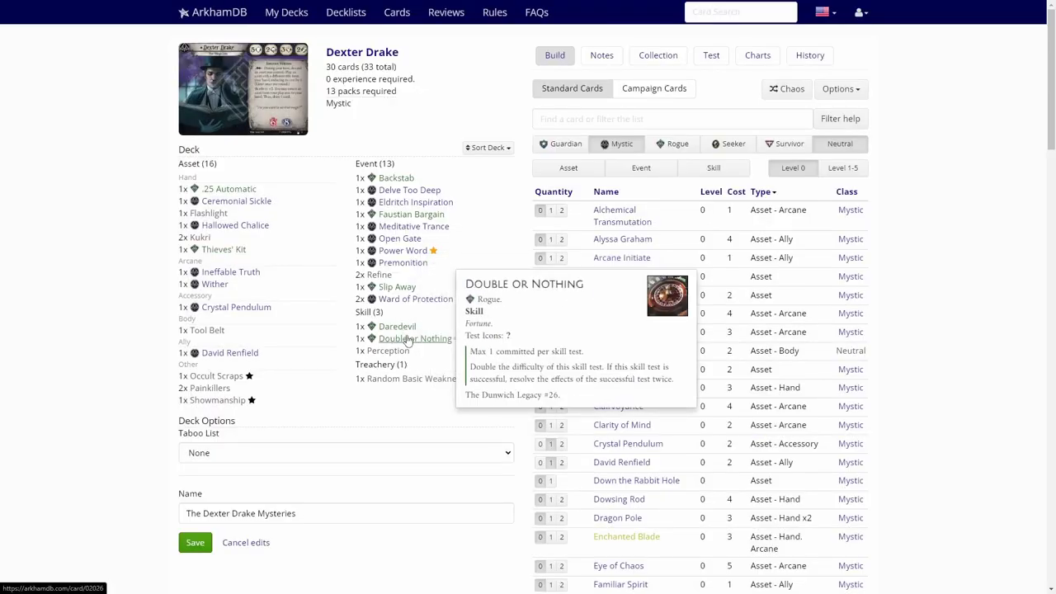
{"action": "left_click", "coordinate": [408, 340]}
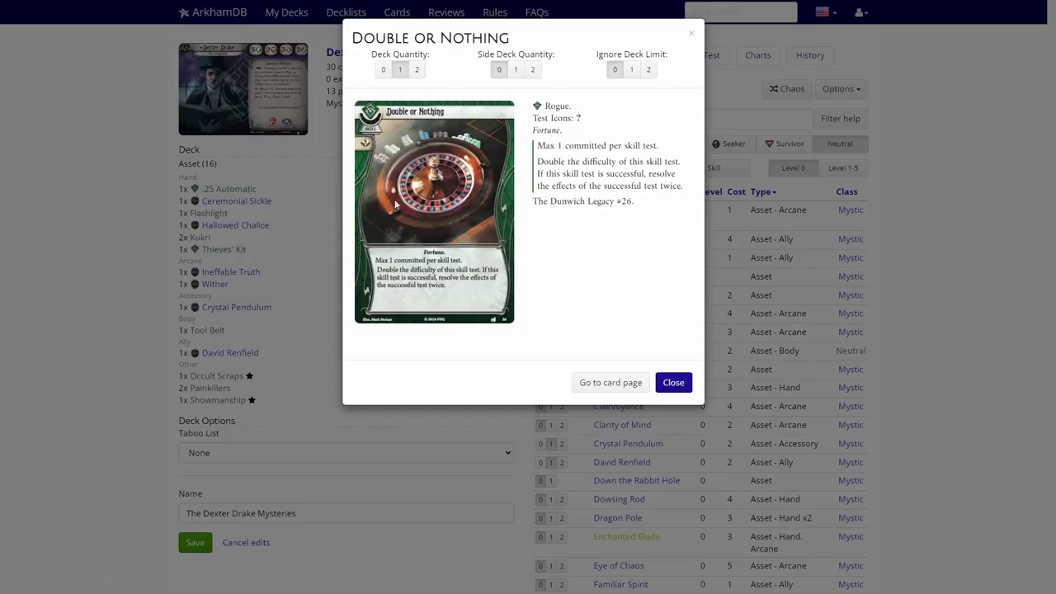
{"action": "left_click", "coordinate": [323, 203]}
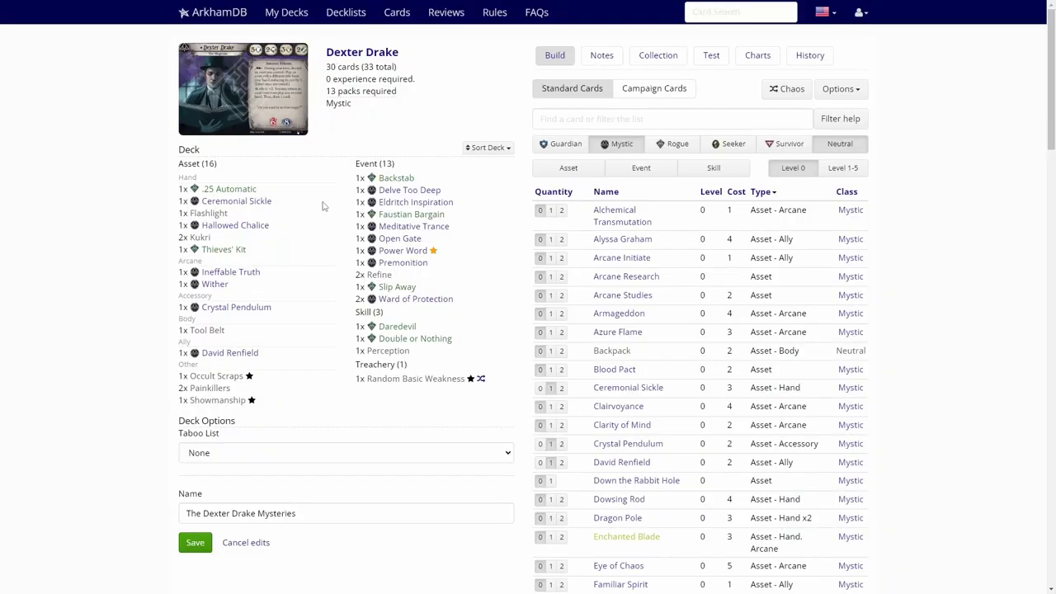
{"action": "left_click", "coordinate": [373, 358]}
{"action": "left_click", "coordinate": [333, 260]}
Replace the Random Basic Weakness placeholder with a randomly drawn weakness and read the drawn treachery's card details.
{"action": "left_click", "coordinate": [385, 378]}
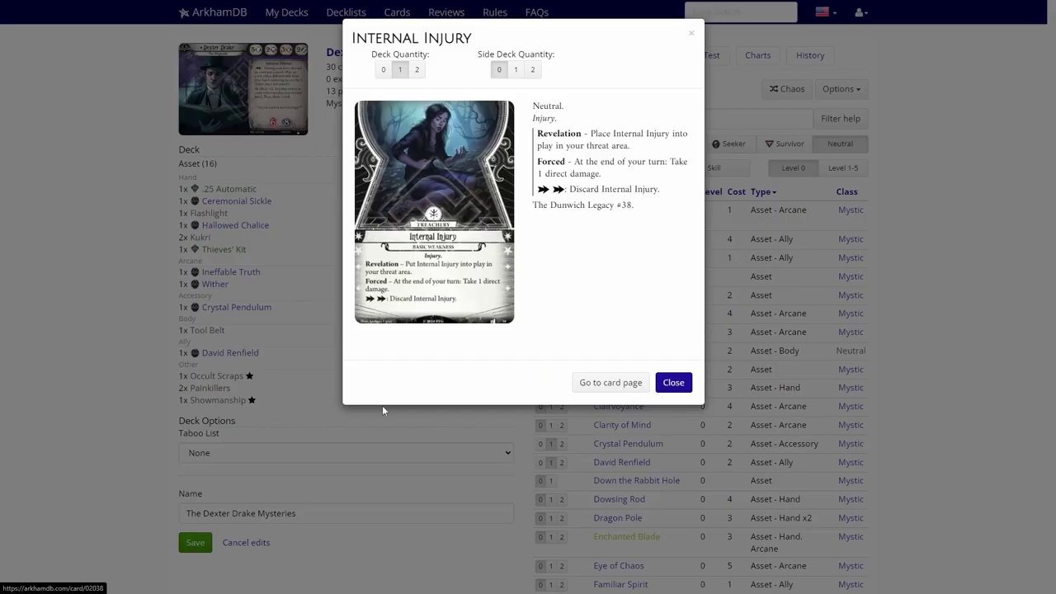
{"action": "left_click", "coordinate": [126, 277]}
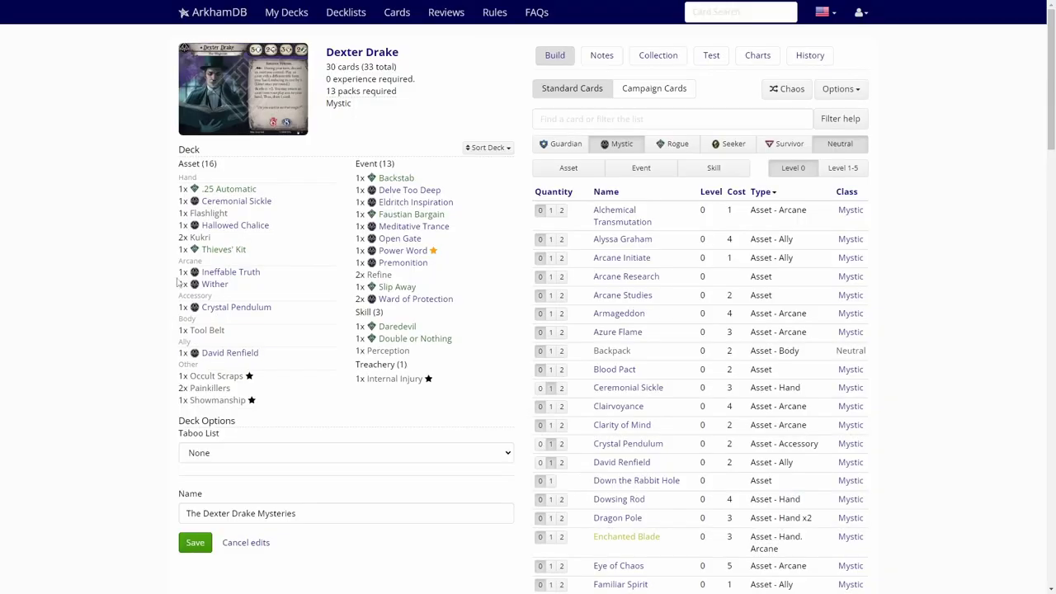